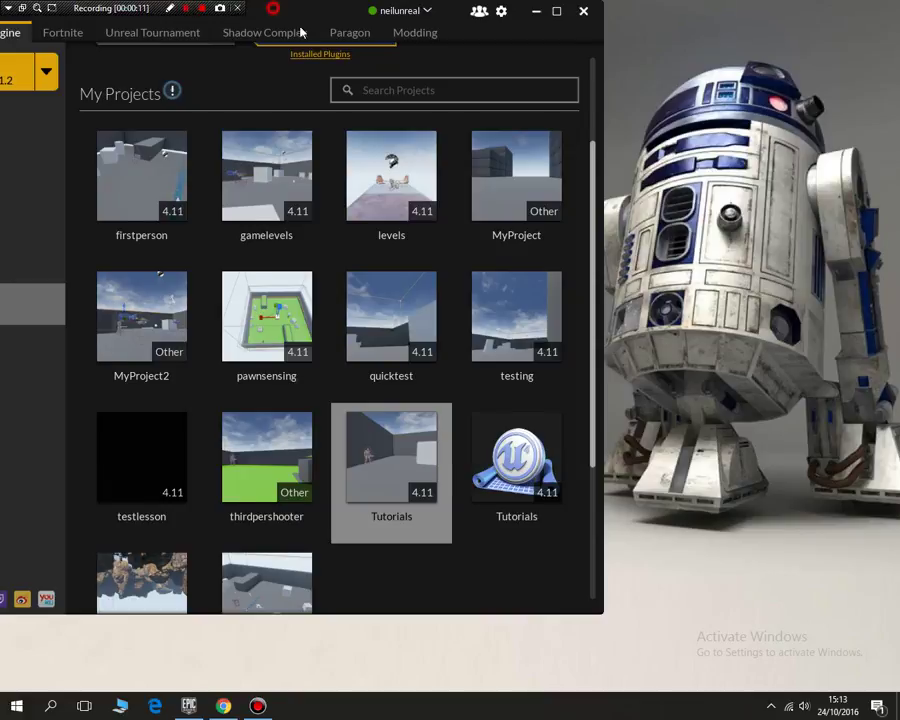
# Launch Unreal Engine 4.11.2 from the maximized launcher library and start setting up a new project
pyautogui.moveTo(270, 14); pyautogui.dragTo(520, 25)
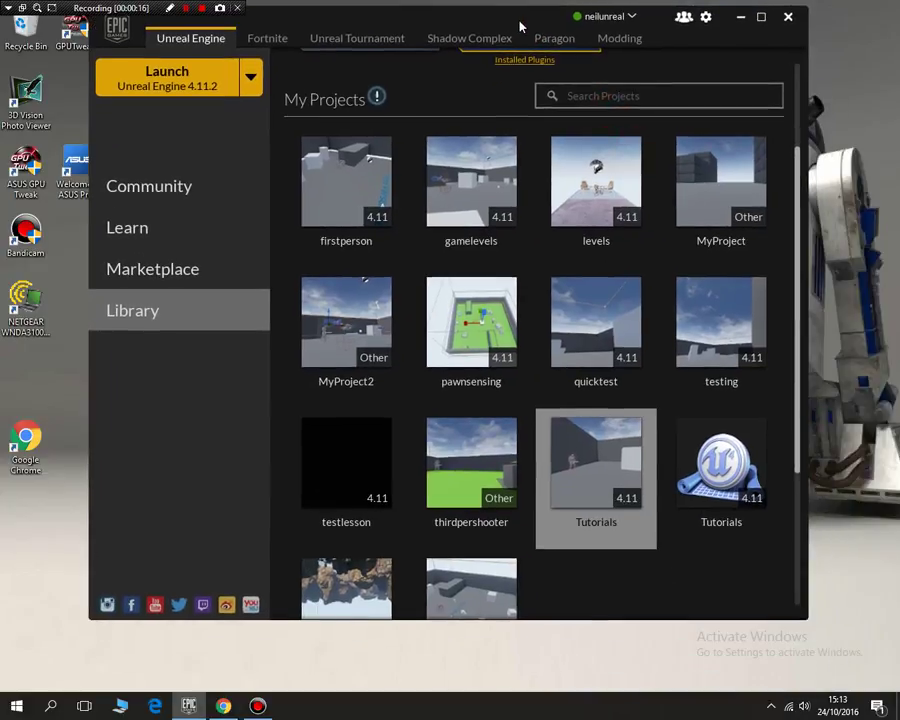
pyautogui.click(760, 19)
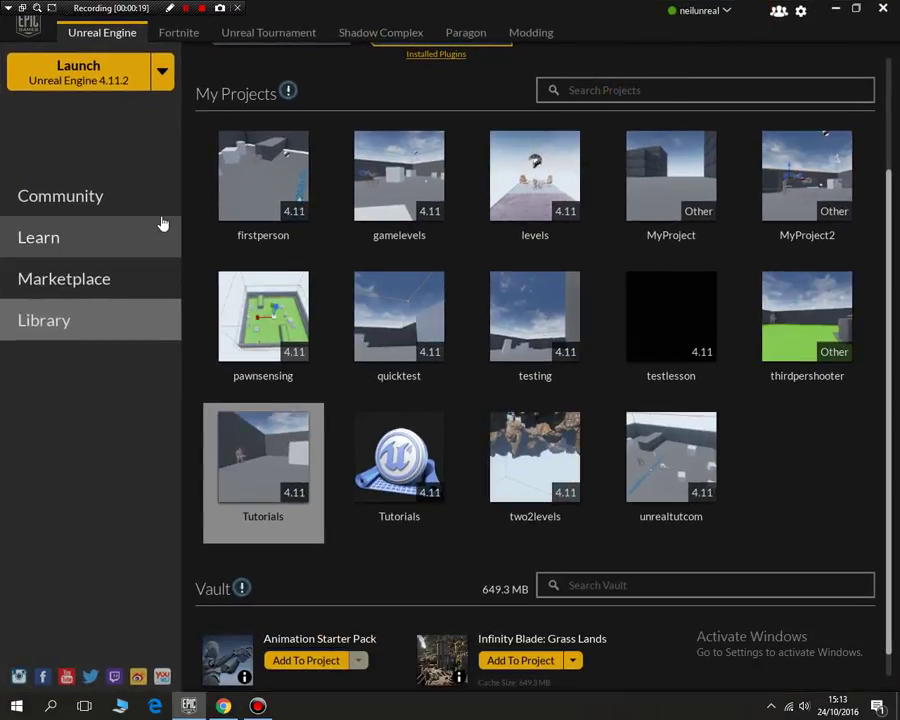
pyautogui.click(72, 60)
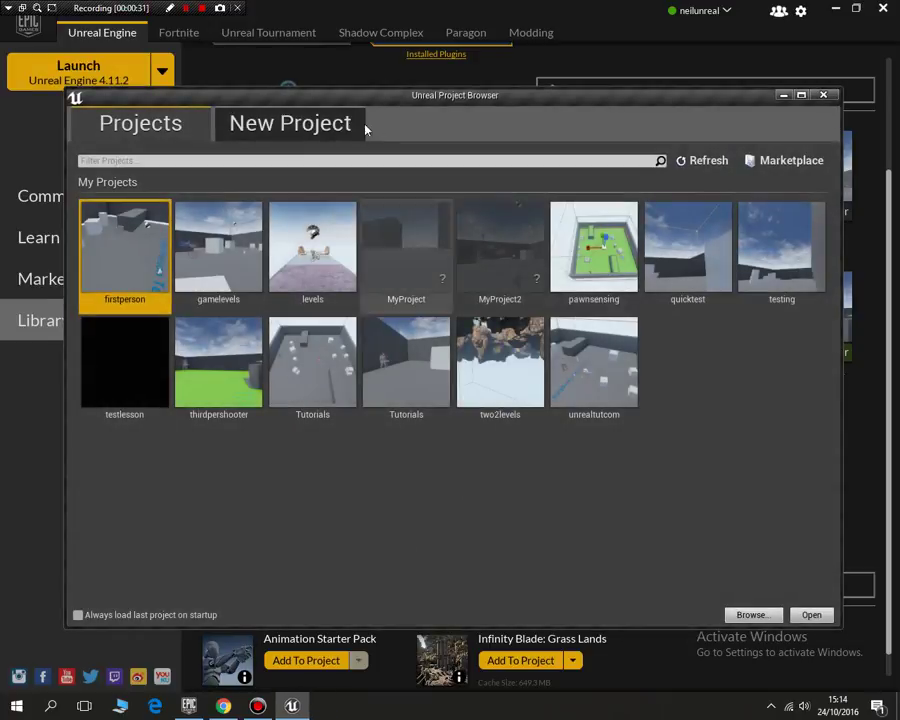
pyautogui.click(289, 124)
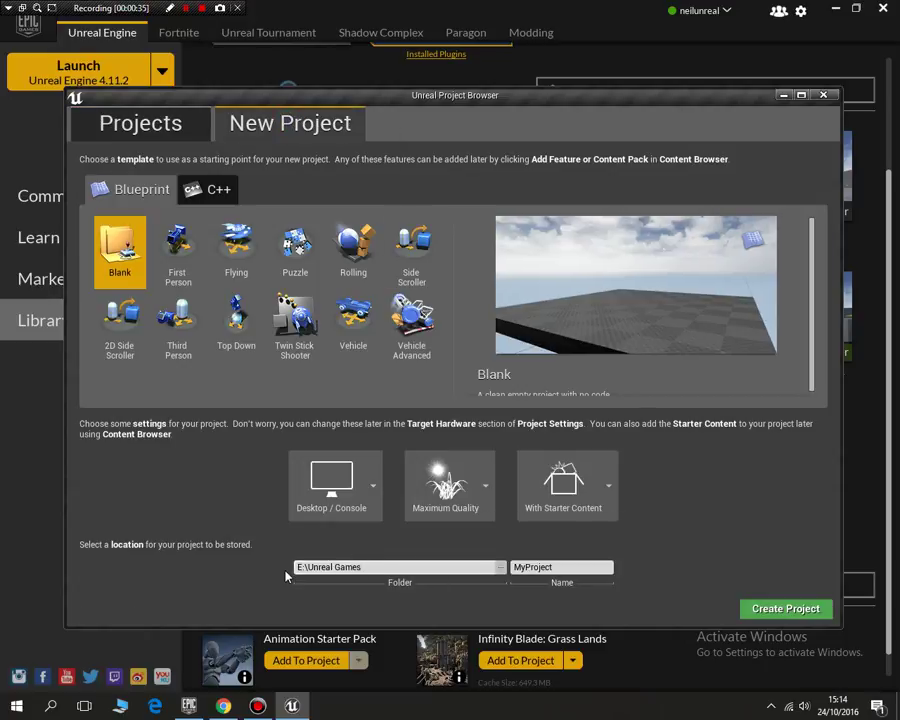
# Create a Blueprint project named Lesson1 from the First Person template in the E:\Unreal Games folder
pyautogui.click(559, 568)
pyautogui.press('BackSpace')
pyautogui.press('BackSpace')
pyautogui.press('BackSpace')
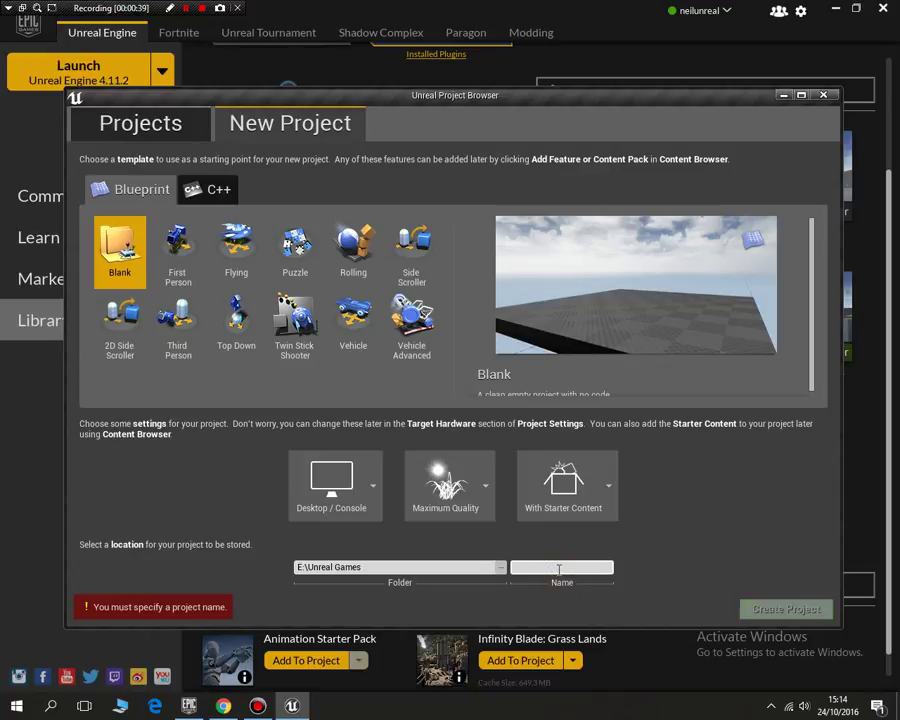
pyautogui.write('Lesson1')
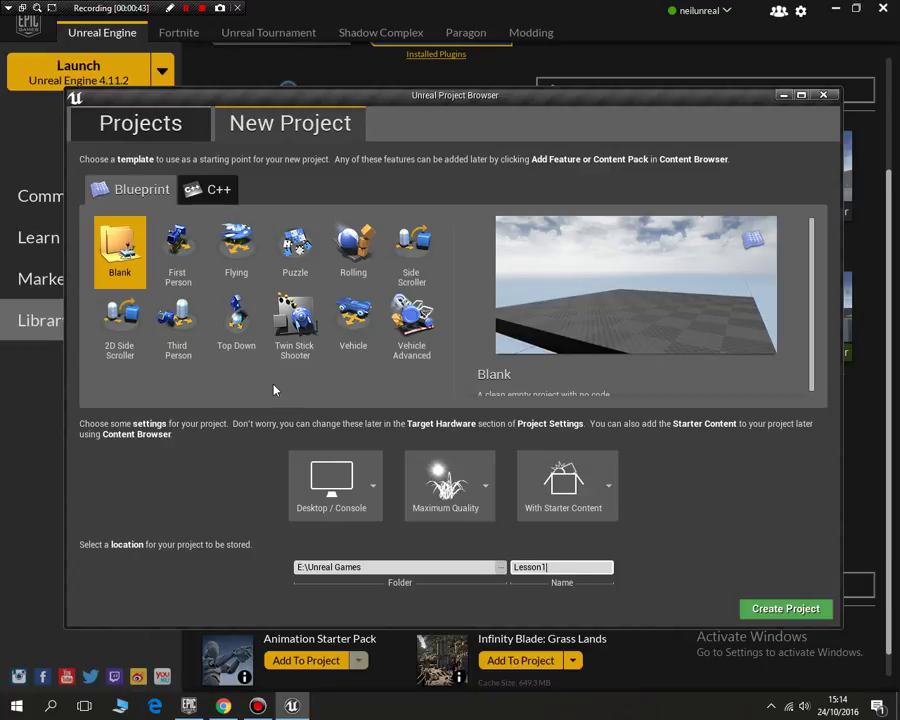
pyautogui.click(181, 238)
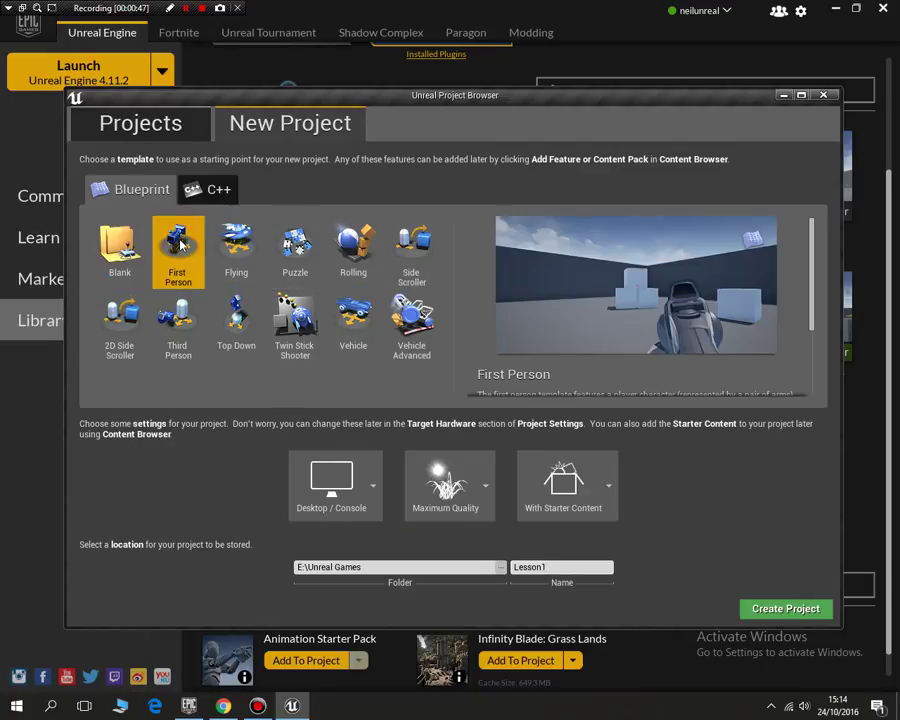
pyautogui.click(780, 610)
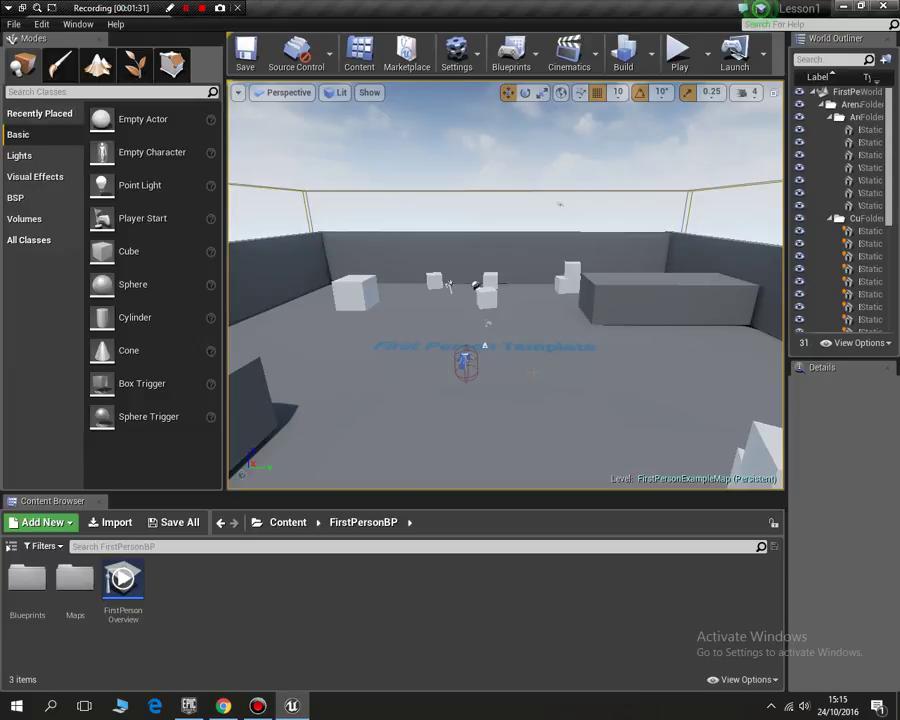
# Fly the perspective camera through the First Person example level to examine the arena and its cubes
pyautogui.click(534, 372)
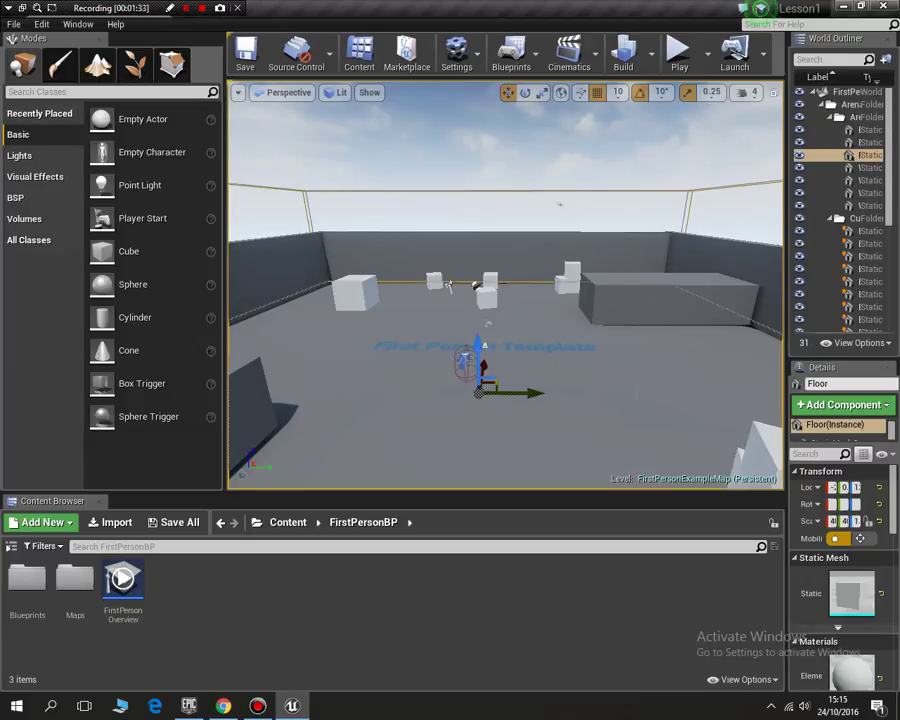
pyautogui.click(632, 390)
pyautogui.rightClick(635, 390)
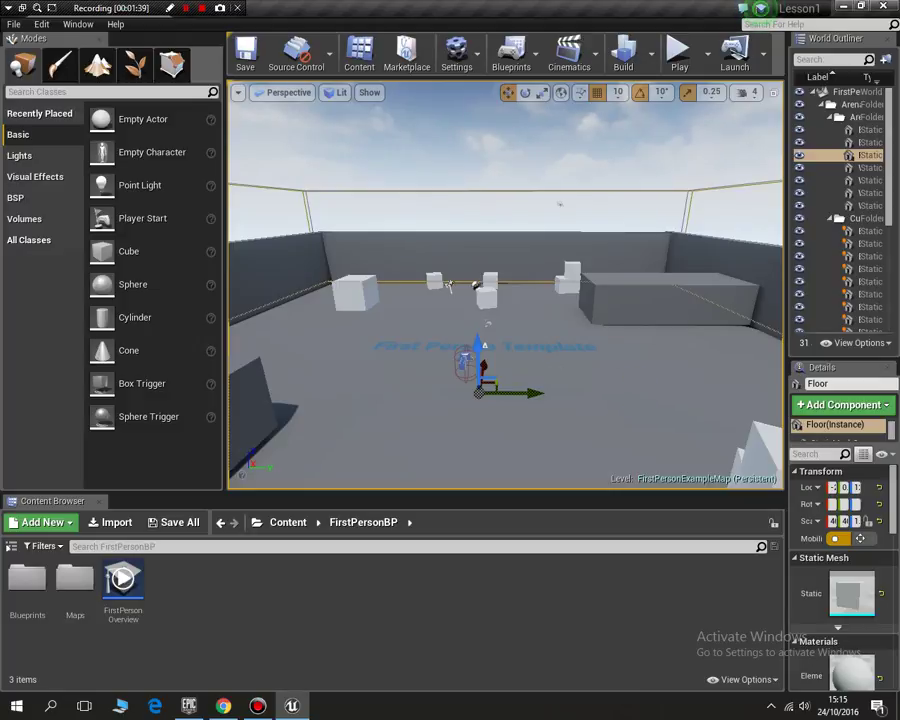
pyautogui.moveTo(635, 390); pyautogui.dragTo(635, 360, button='right')
pyautogui.press('w')
pyautogui.press('w')
pyautogui.scroll(-5, 417, 350)
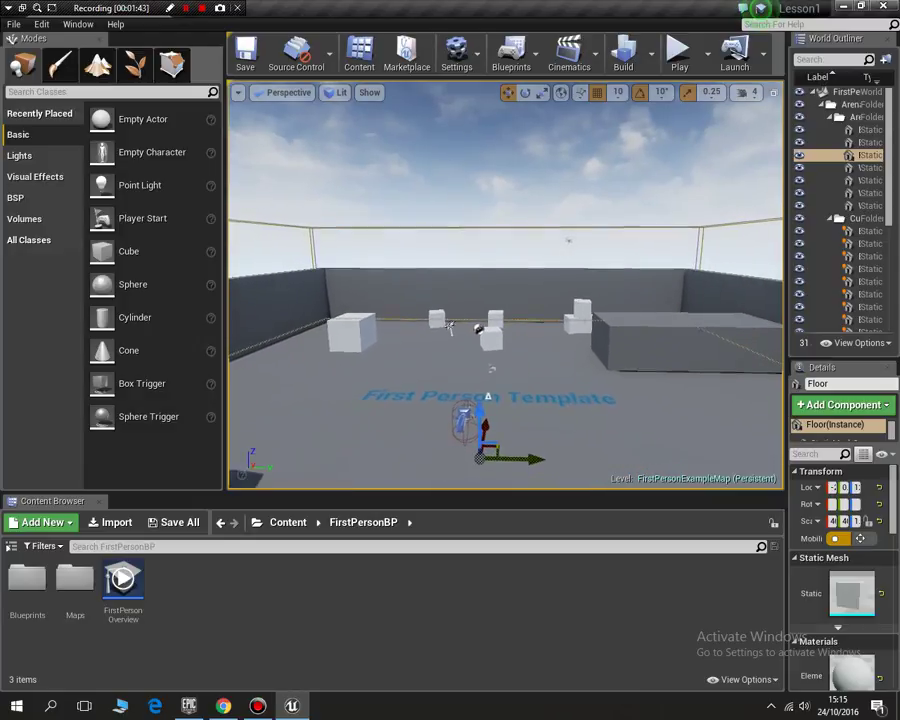
pyautogui.press('a')
pyautogui.press('d')
pyautogui.moveTo(635, 360); pyautogui.dragTo(675, 270, button='right')
pyautogui.press('s')
pyautogui.press('w')
pyautogui.press('w')
pyautogui.press('w')
pyautogui.press('s')
pyautogui.press('w')
pyautogui.press('w')
pyautogui.press('w')
pyautogui.press('w')
pyautogui.press('w')
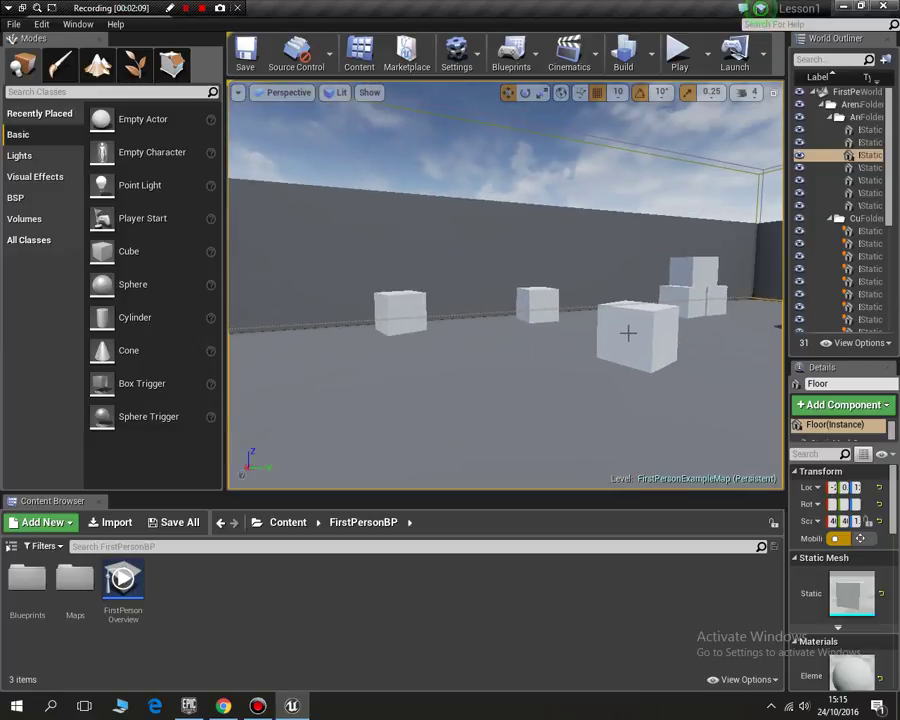
# Move the nearest white cube, EditorCube11, across the arena floor along its Y axis
pyautogui.click(633, 327)
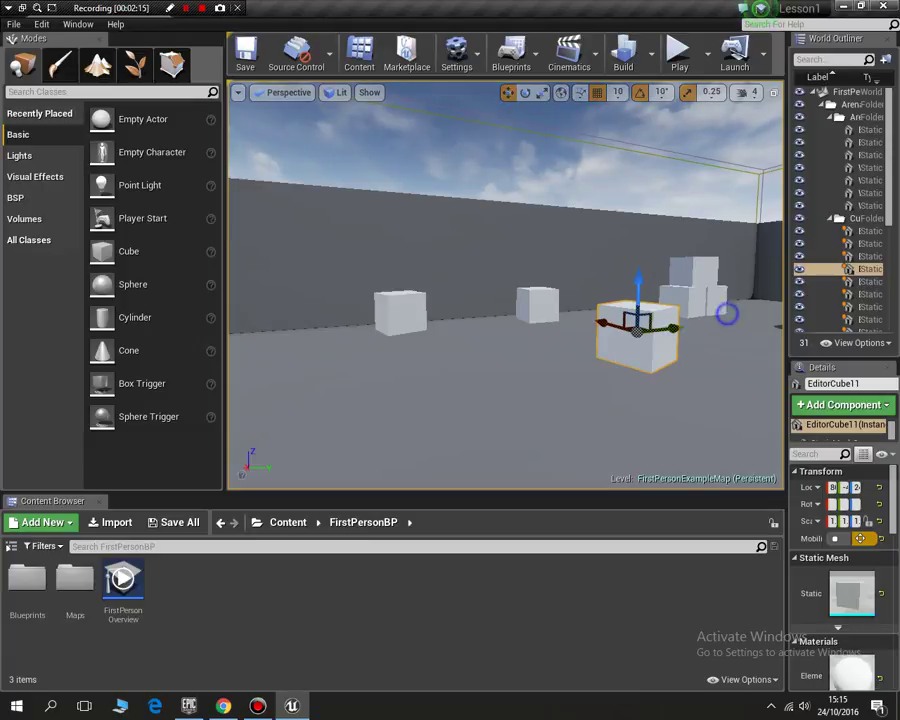
pyautogui.moveTo(726, 311); pyautogui.dragTo(550, 346, button='right')
pyautogui.press('s')
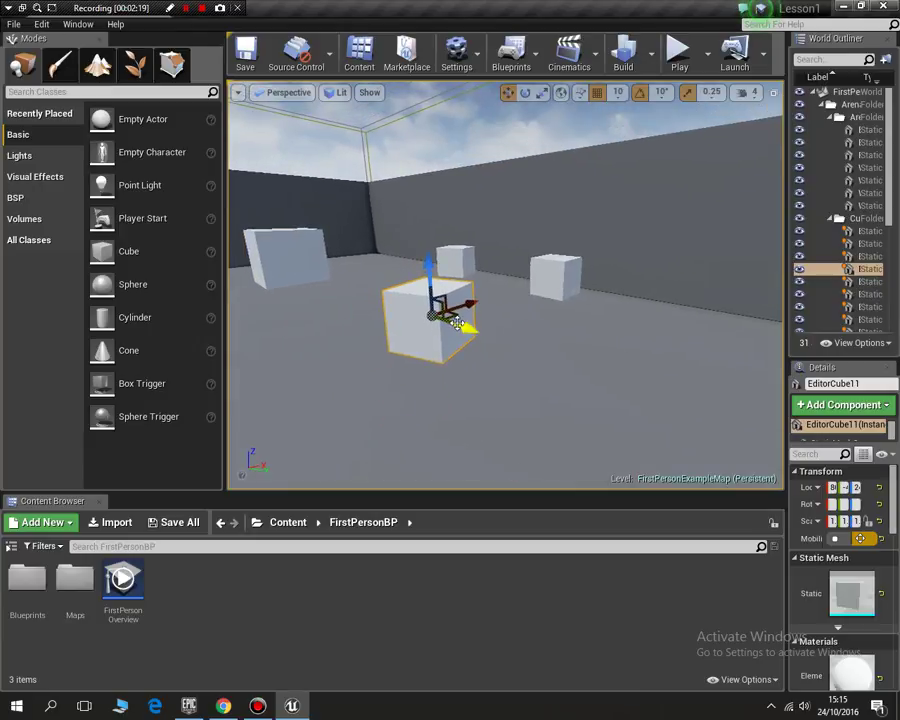
pyautogui.moveTo(466, 326); pyautogui.dragTo(482, 279)
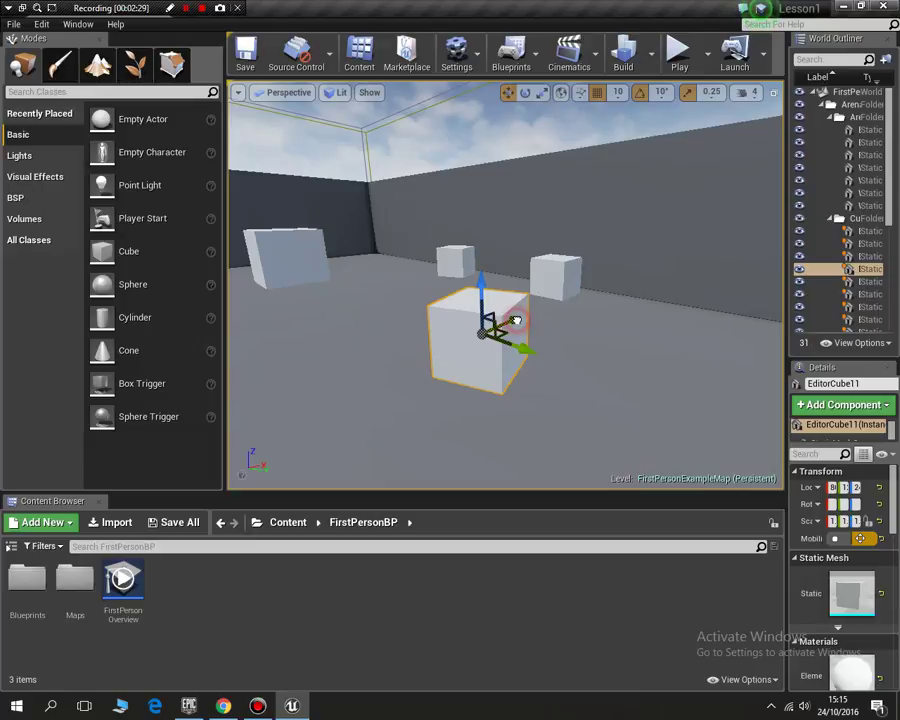
pyautogui.moveTo(516, 317)
pyautogui.mouseDown()
pyautogui.moveTo(536, 304)
pyautogui.moveTo(514, 320)
pyautogui.mouseUp()
# Enlarge EditorCube11 along its Y and Z axes and rotate it about its vertical axis
pyautogui.click(541, 92)
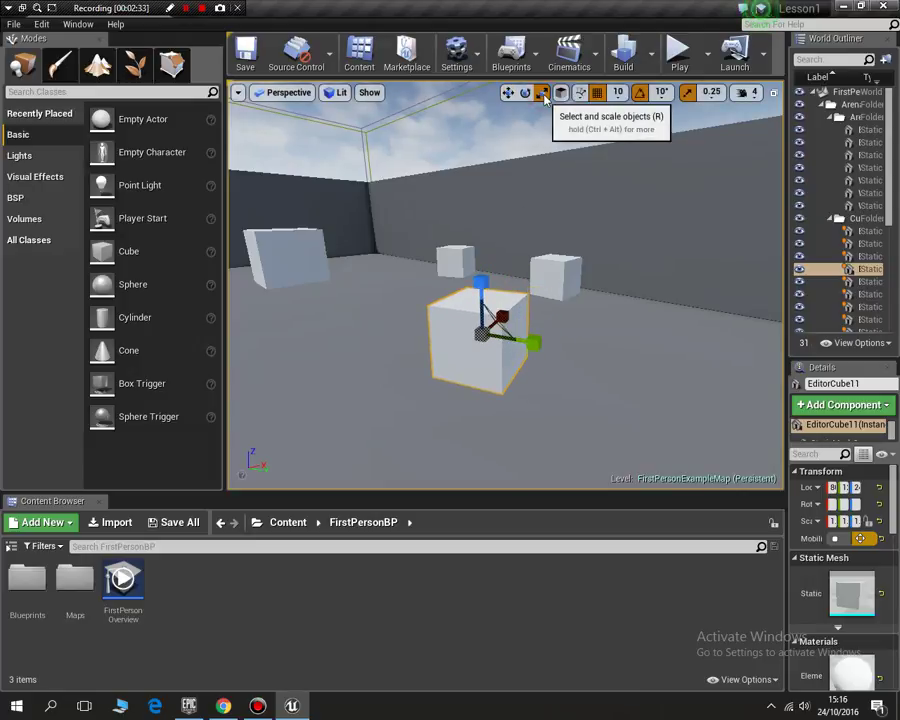
pyautogui.moveTo(534, 341); pyautogui.dragTo(478, 264)
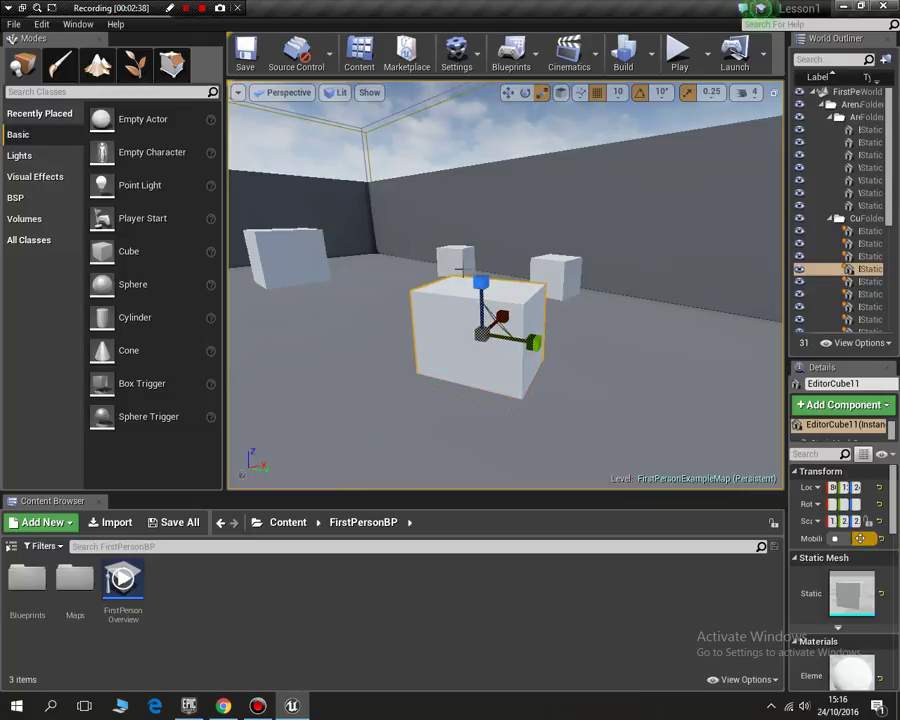
pyautogui.click(525, 92)
pyautogui.moveTo(529, 370); pyautogui.dragTo(553, 322)
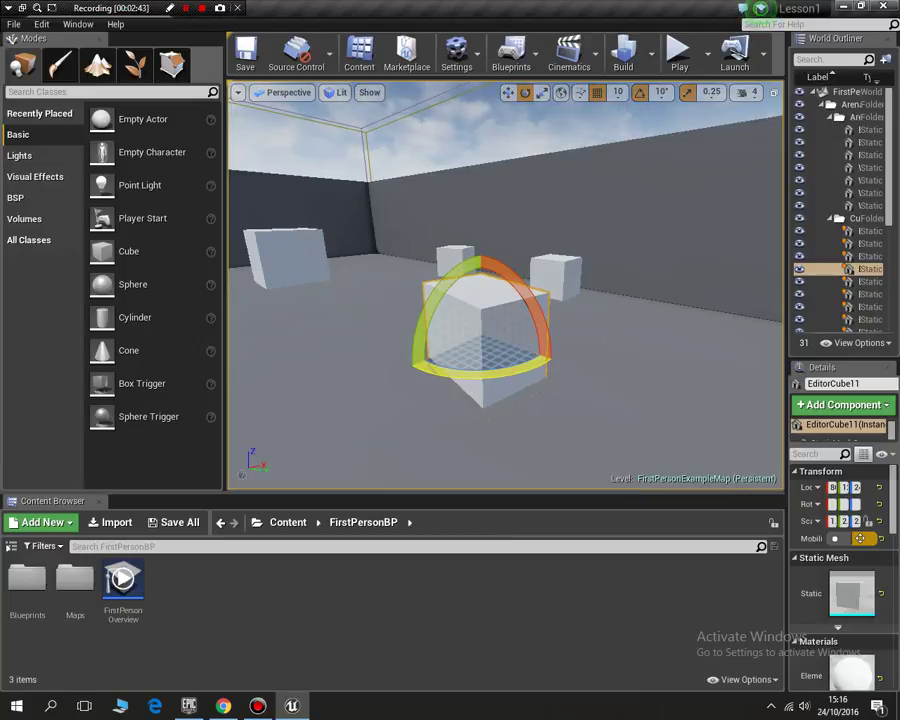
# Fly the camera back and above the arena to examine the whole level layout from overhead
pyautogui.click(603, 333)
pyautogui.moveTo(598, 330)
pyautogui.mouseDown(button='right')
pyautogui.moveTo(500, 308)
pyautogui.moveTo(245, 300)
pyautogui.moveTo(440, 306)
pyautogui.moveTo(640, 340)
pyautogui.moveTo(594, 314)
pyautogui.mouseUp(button='right')
pyautogui.press('w')
pyautogui.press('s')
pyautogui.press('w')
pyautogui.moveTo(575, 341); pyautogui.dragTo(550, 398, button='right')
pyautogui.press('w')
pyautogui.press('s')
pyautogui.press('s')
pyautogui.press('a')
pyautogui.press('s')
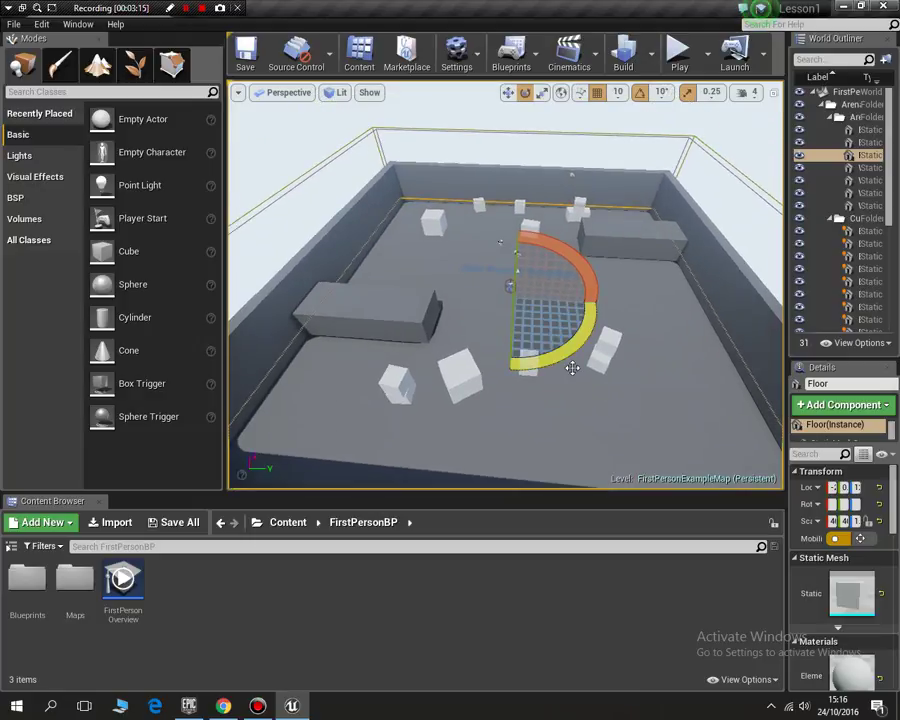
pyautogui.click(577, 369)
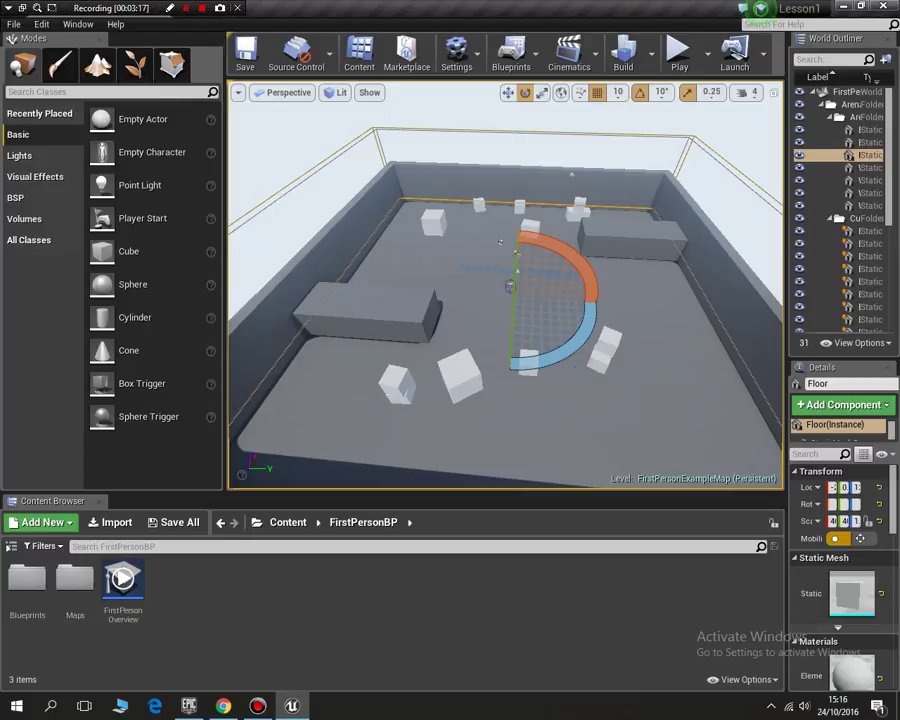
pyautogui.press('w')
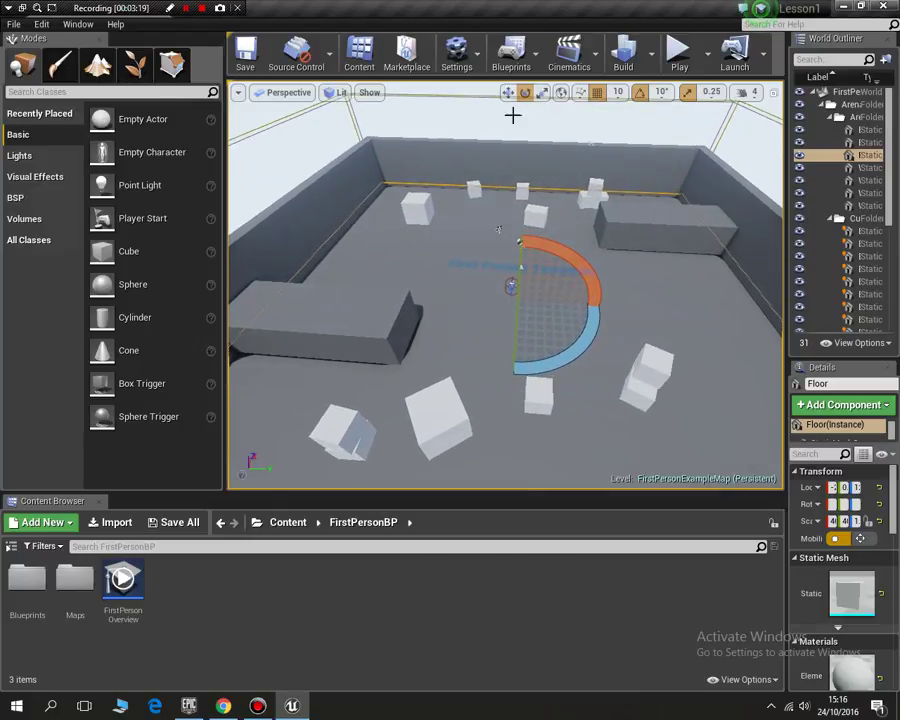
# Move the large tilted cube at the near end of the arena, EditorCube20, farther inward along its X axis
pyautogui.click(508, 92)
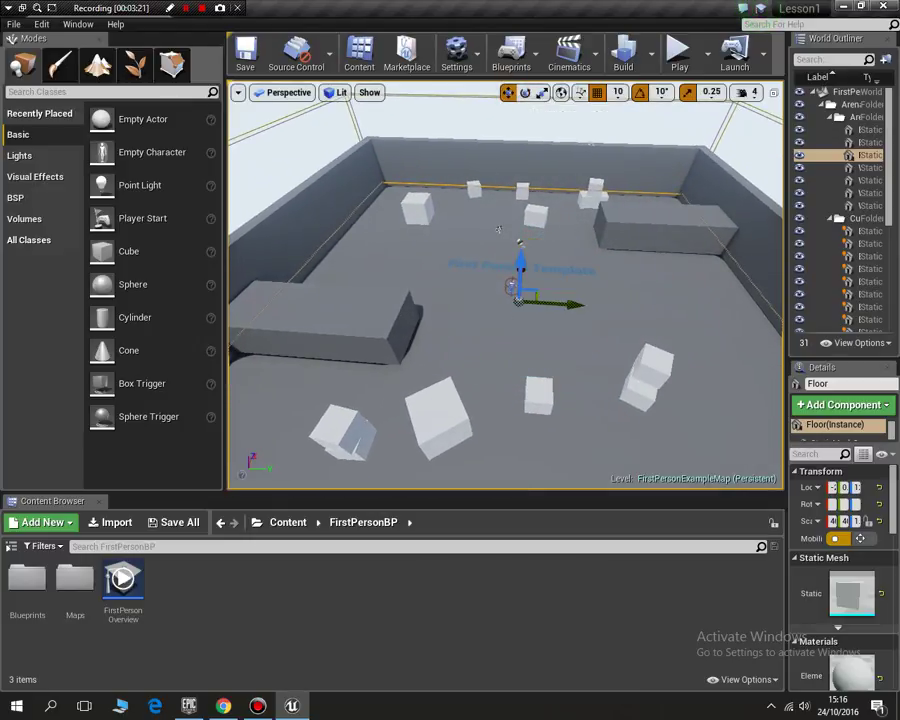
pyautogui.click(426, 407)
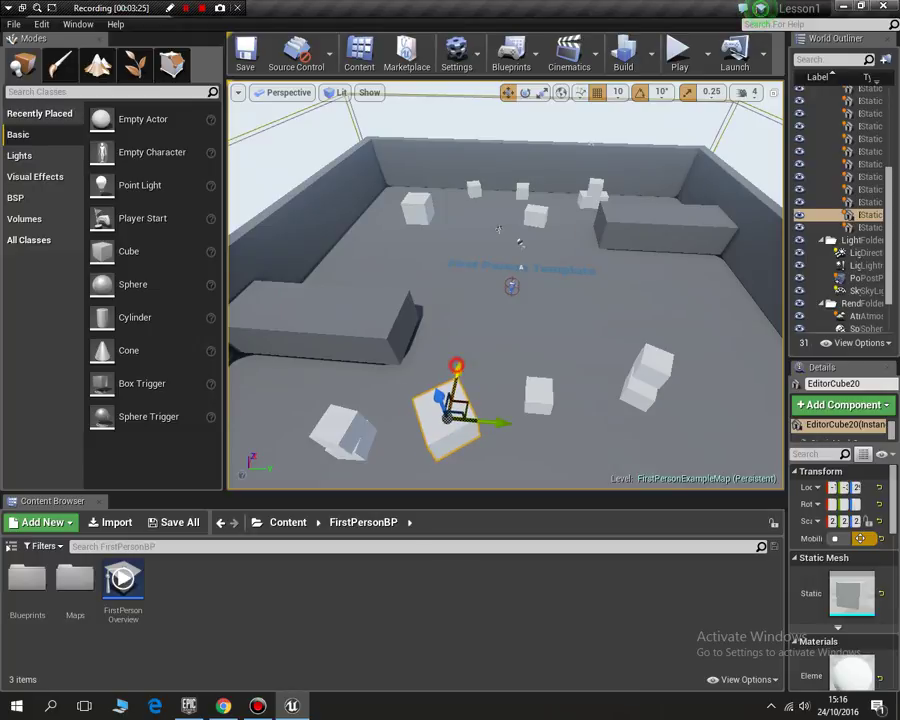
pyautogui.moveTo(455, 366); pyautogui.dragTo(463, 347)
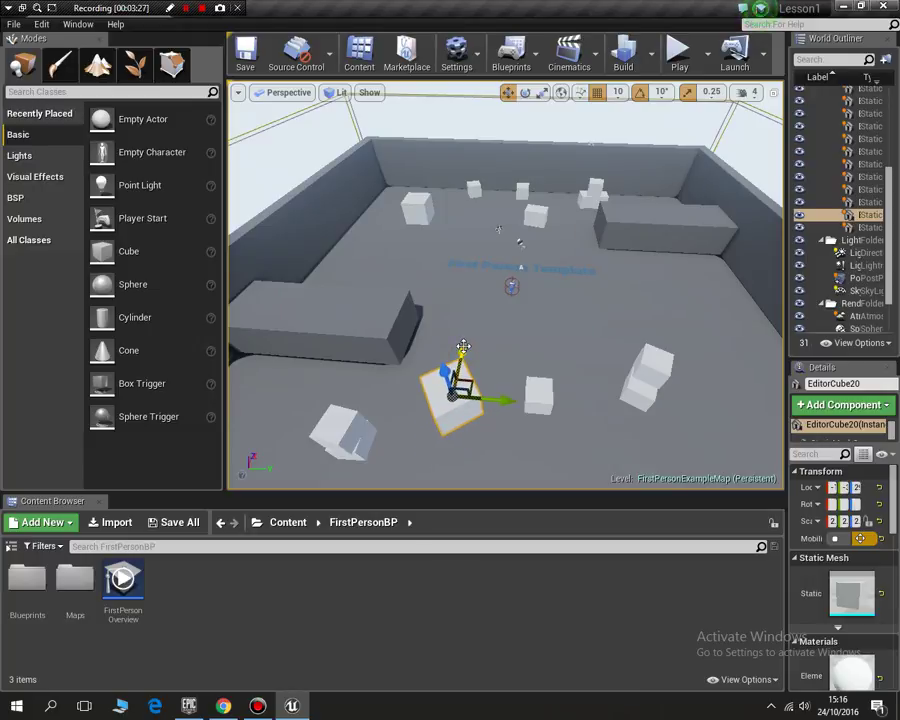